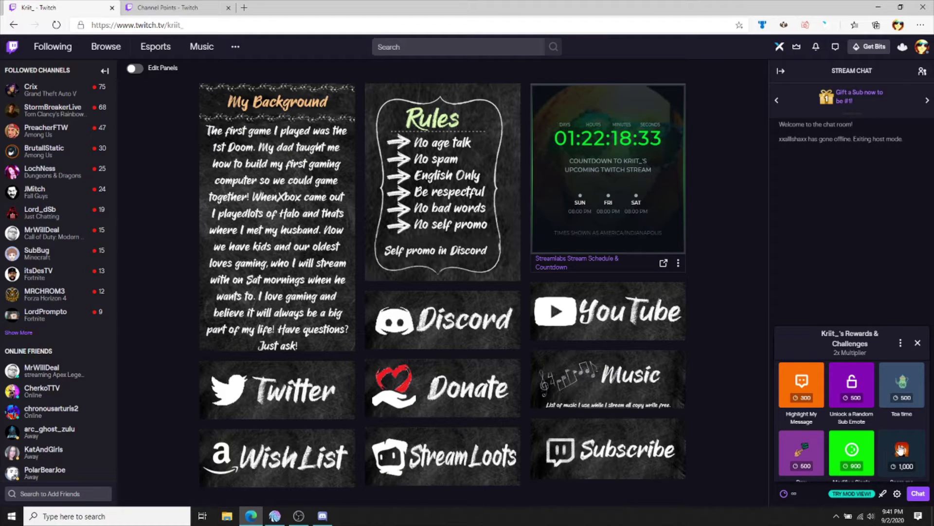
Open the Manage Rewards & Challenges page from the channel's Channel Points settings.
scroll(900, 450, "down", 1)
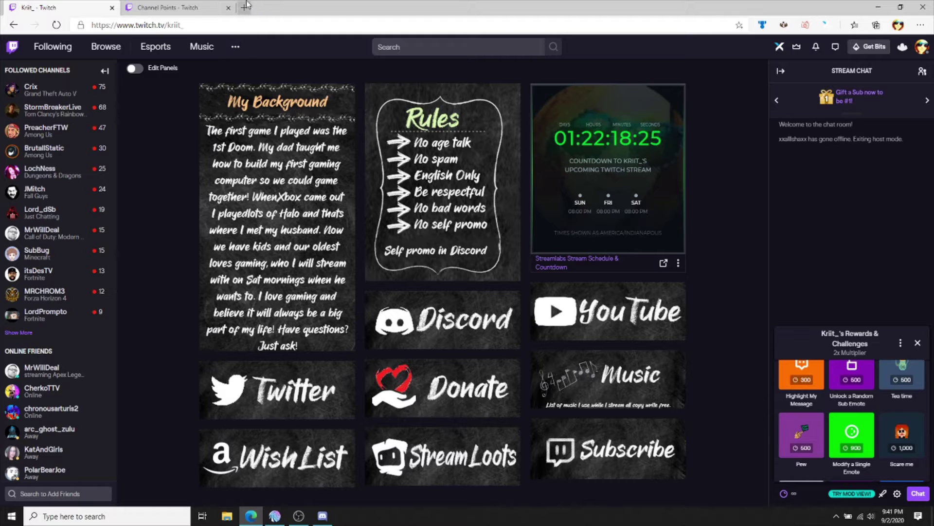
left_click(193, 4)
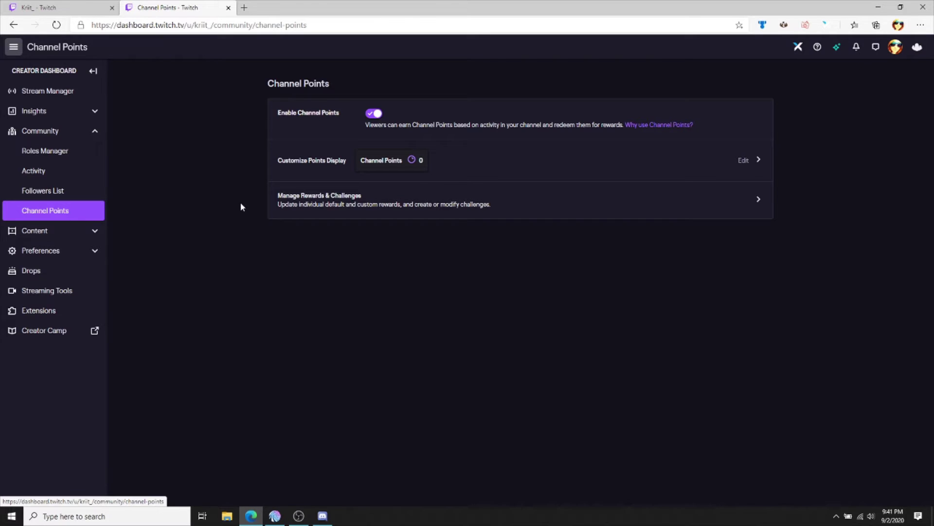
left_click(322, 206)
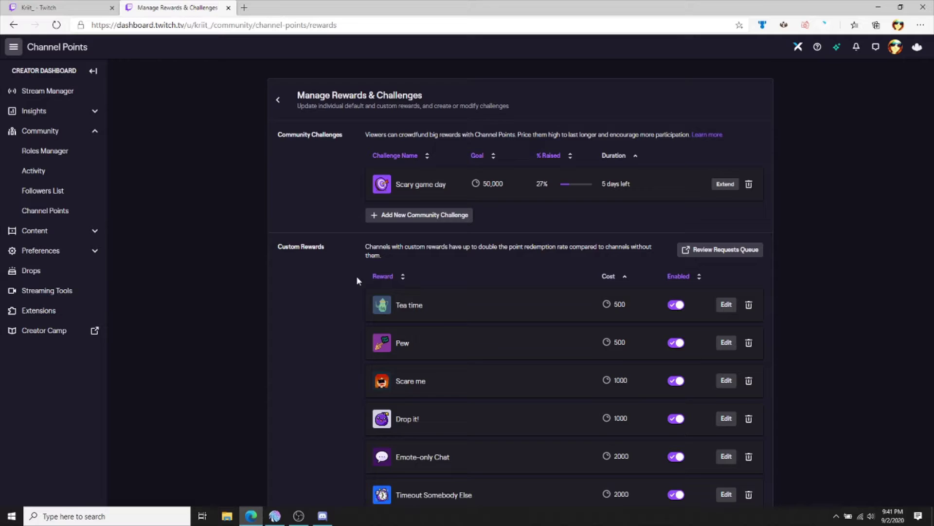
Examine the fields of a new custom reward, and cancel the form without creating a reward.
scroll(353, 277, "down", 4)
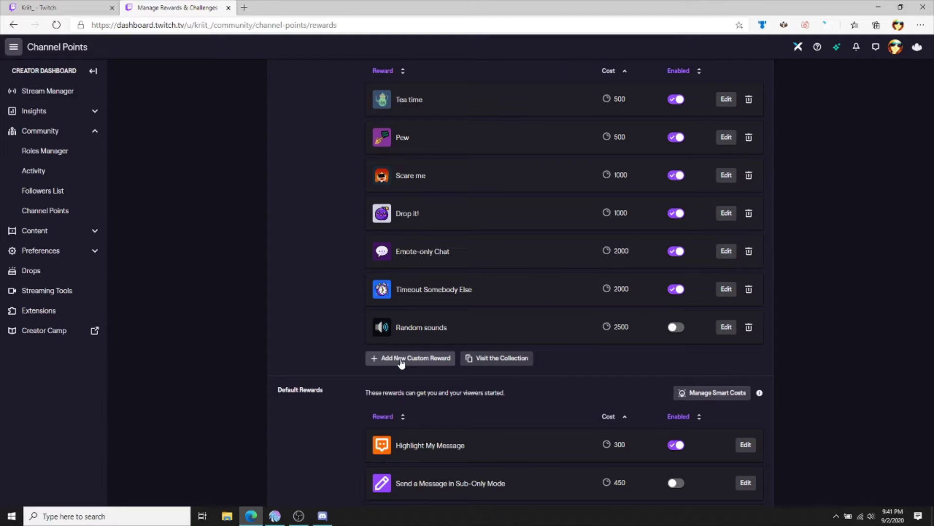
left_click(401, 362)
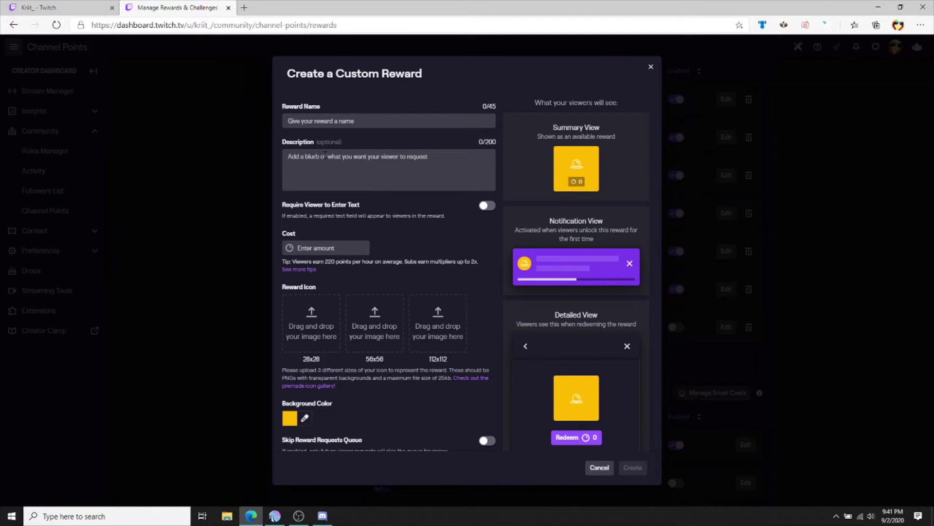
scroll(345, 368, "down", 1)
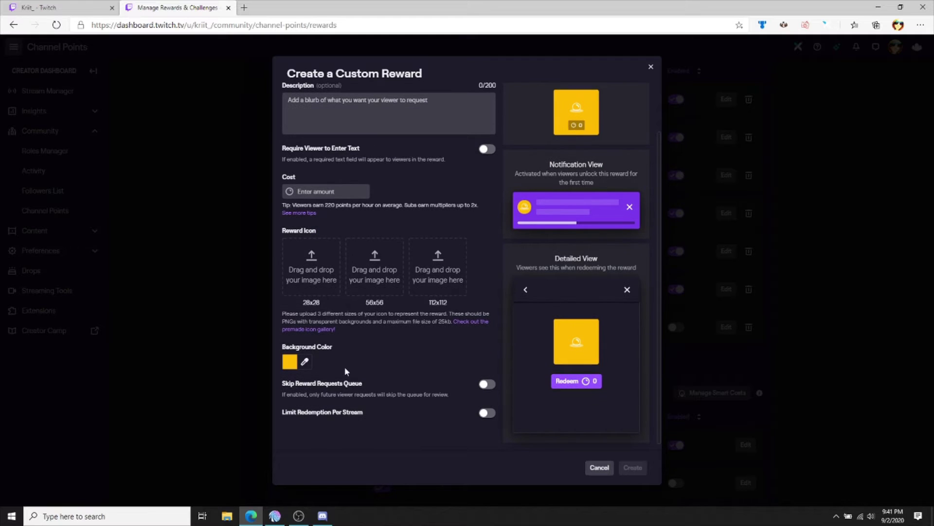
left_click(599, 467)
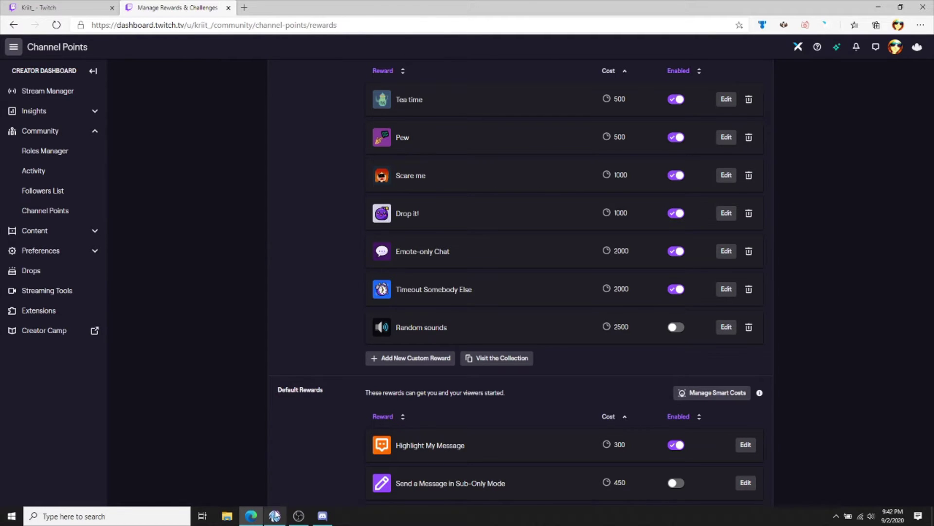
Switch to Mix It Up and open the Action Groups page.
left_click(275, 516)
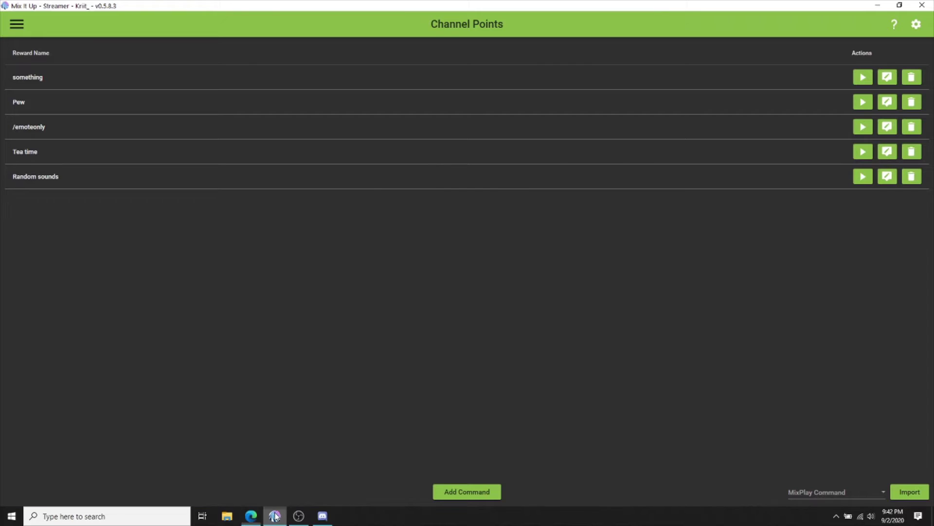
left_click(19, 27)
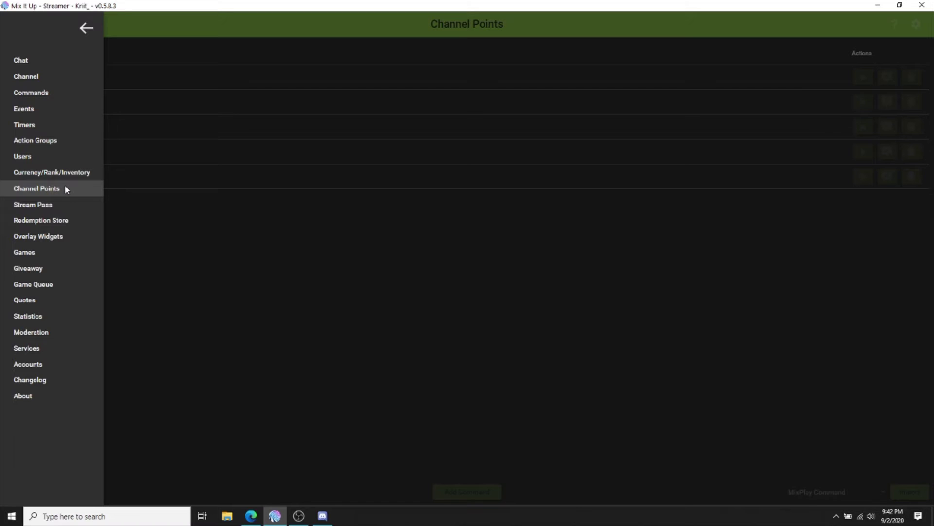
left_click(69, 140)
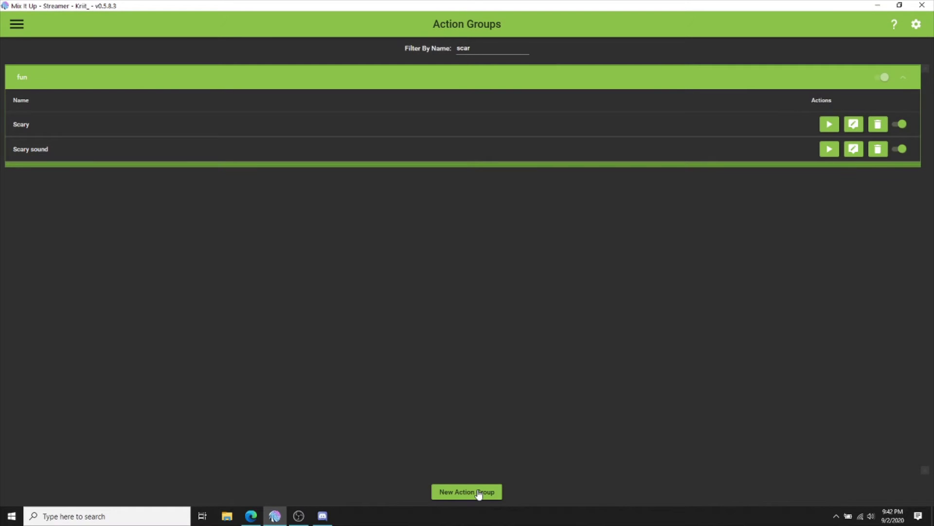
Start a new action group as an advanced command and add a Sound action to it.
left_click(478, 494)
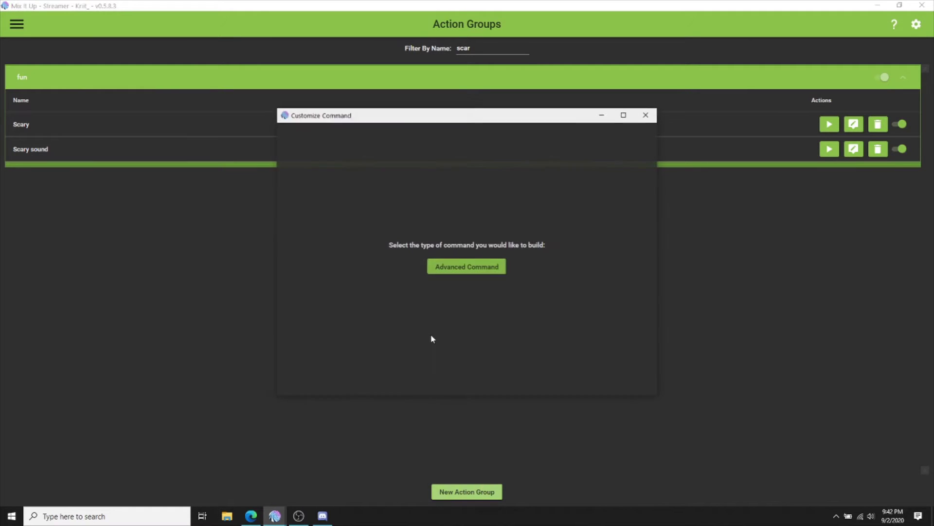
left_click(476, 265)
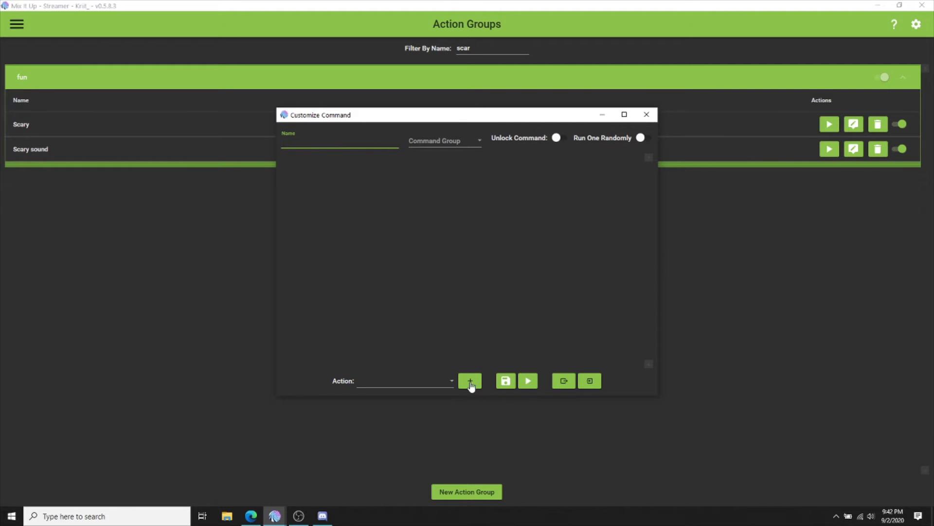
left_click(445, 381)
scroll(428, 343, "down", 3)
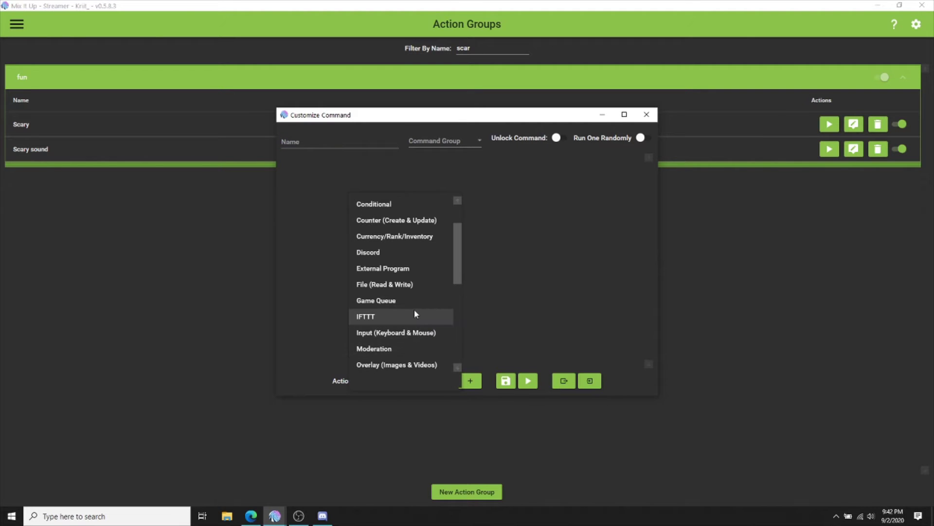
scroll(422, 343, "up", 3)
scroll(420, 348, "down", 4)
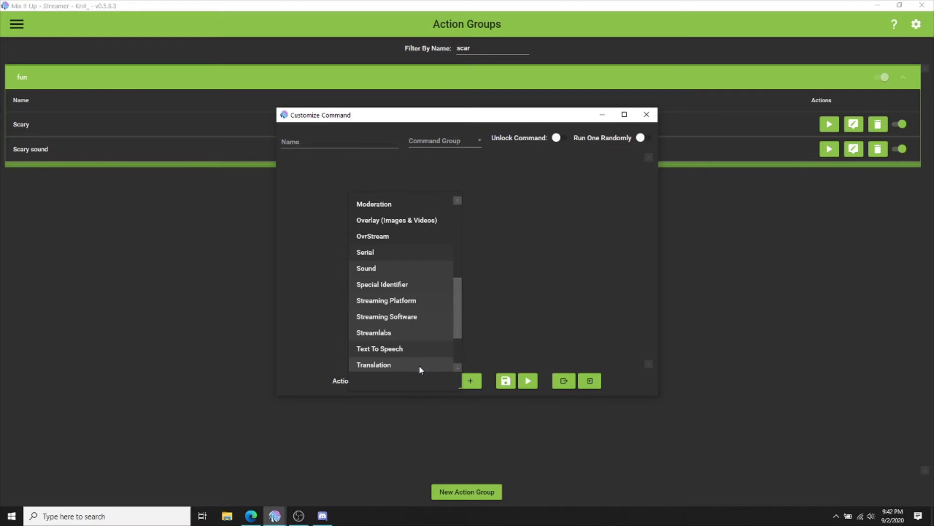
left_click(370, 268)
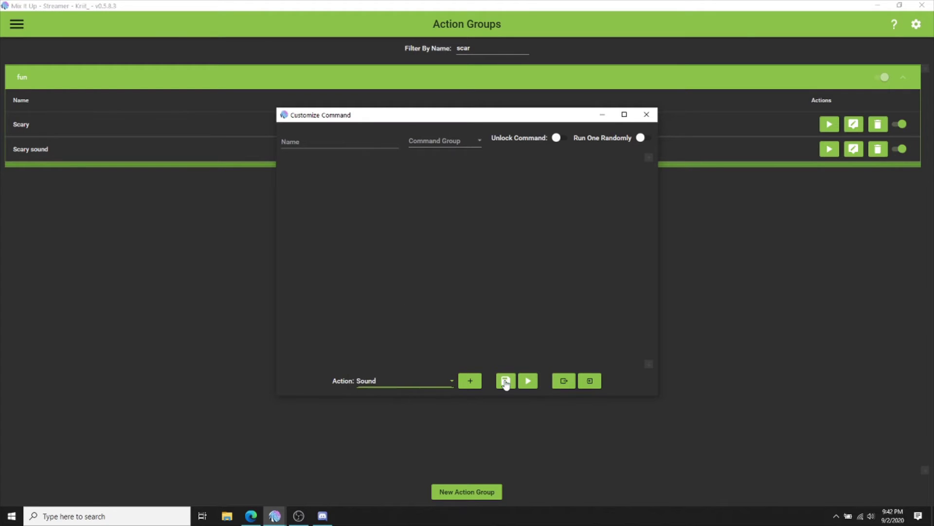
left_click(470, 382)
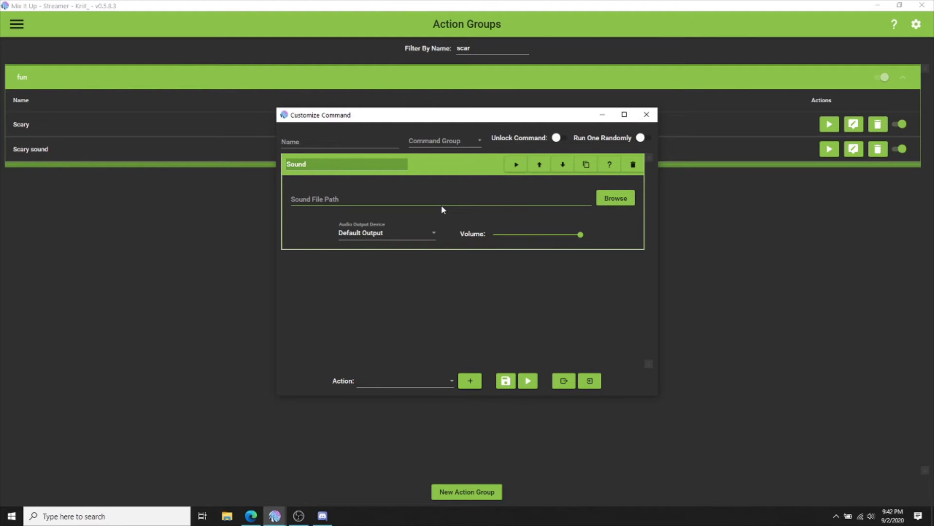
Choose Sound as another action type and close the new action group without saving it.
left_click(405, 379)
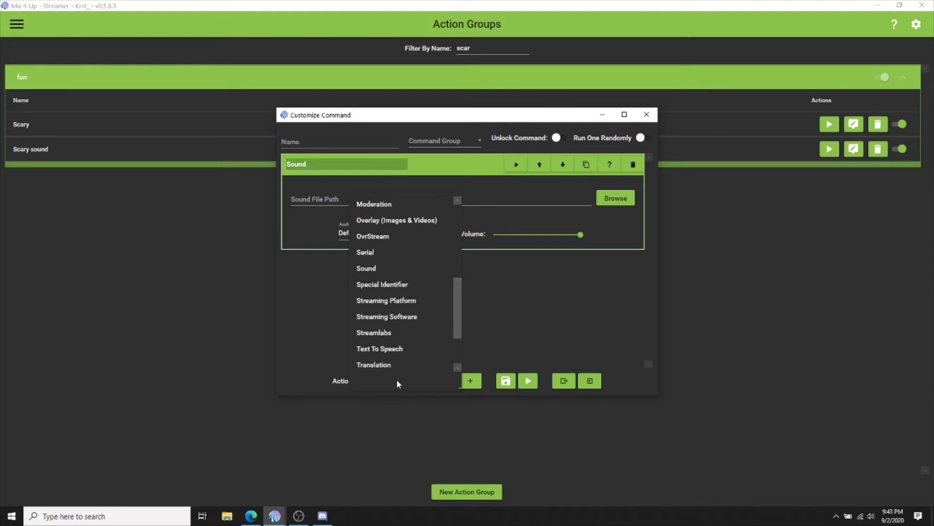
scroll(391, 355, "down", 1)
left_click(376, 251)
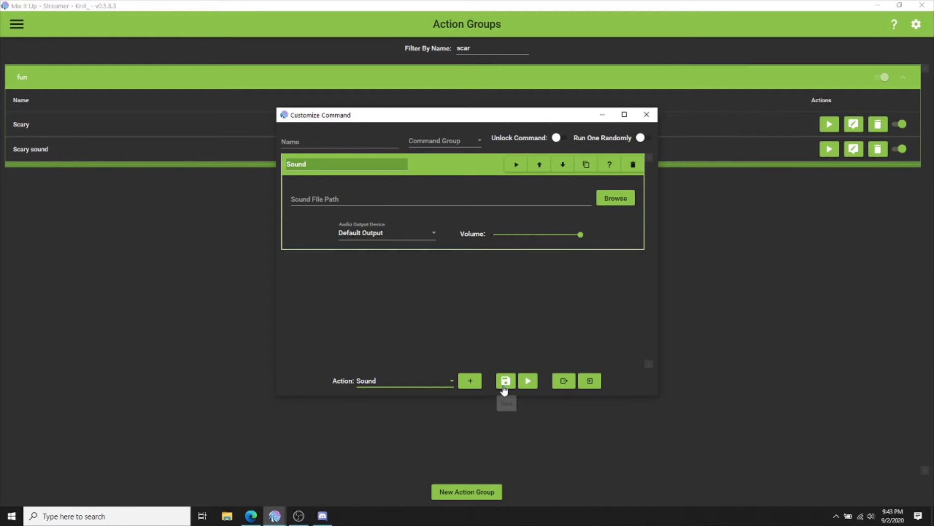
left_click(646, 114)
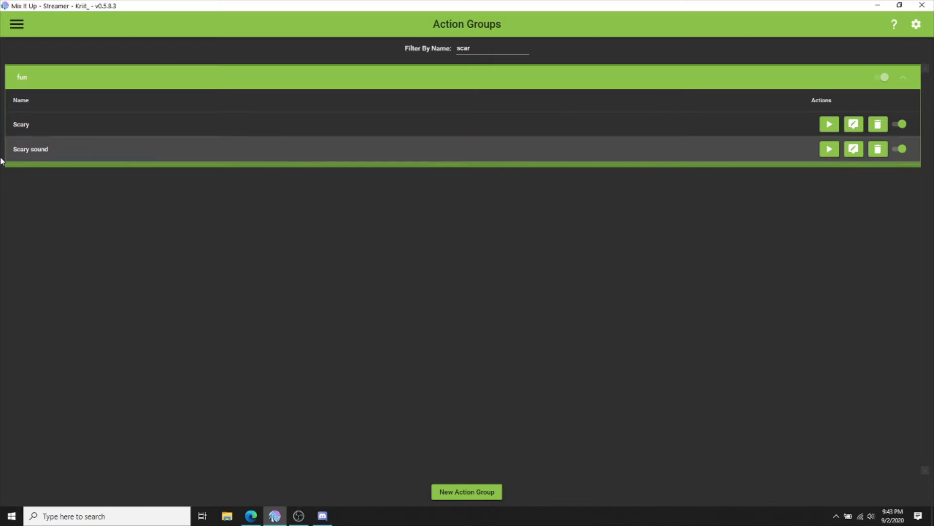
Create an advanced Channel Points command with the reward name "scare me" and enable Unlock Command.
left_click(16, 27)
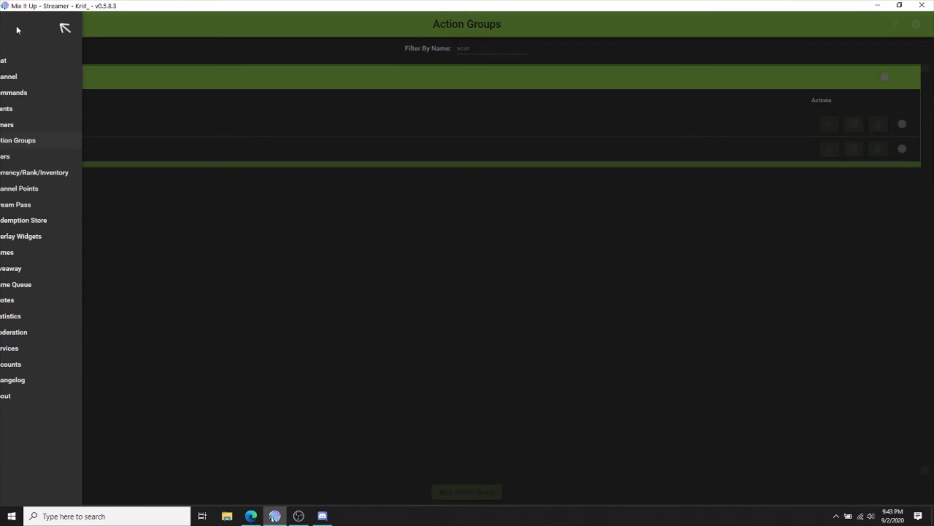
left_click(62, 188)
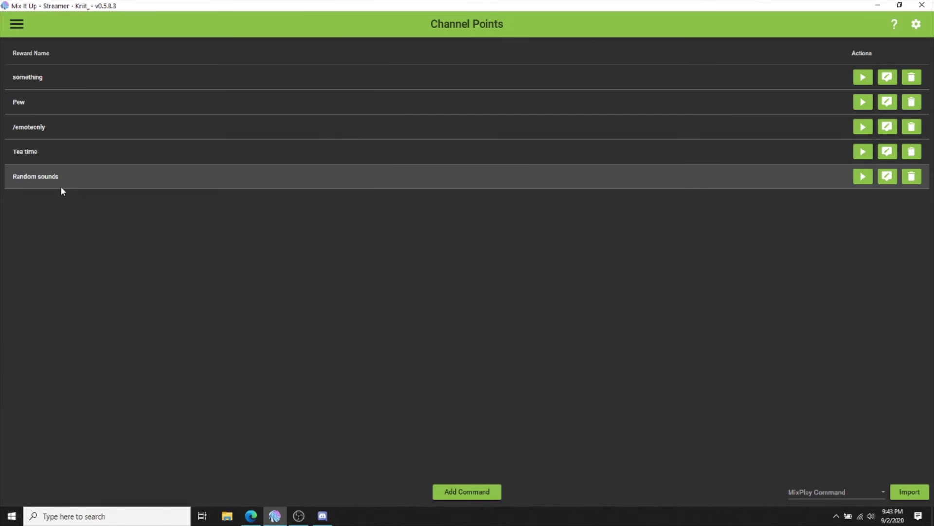
left_click(467, 492)
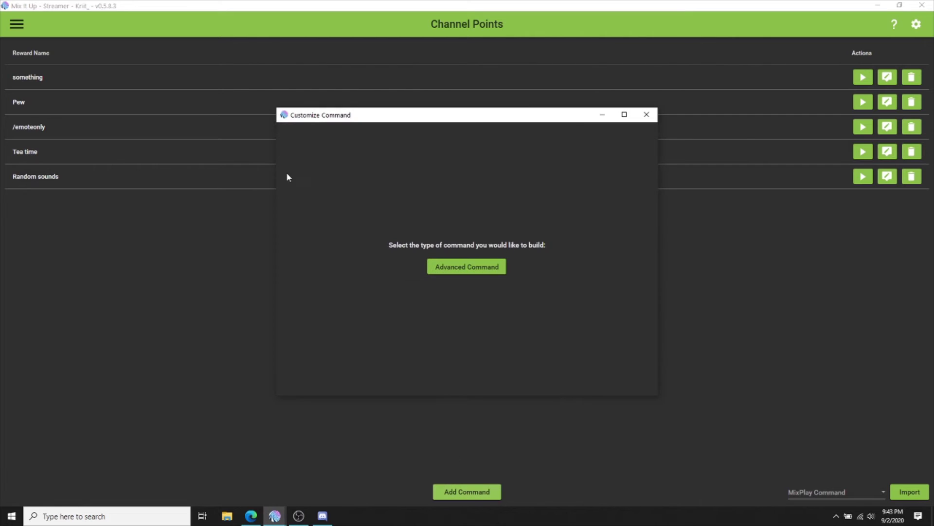
left_click(459, 275)
left_click(330, 142)
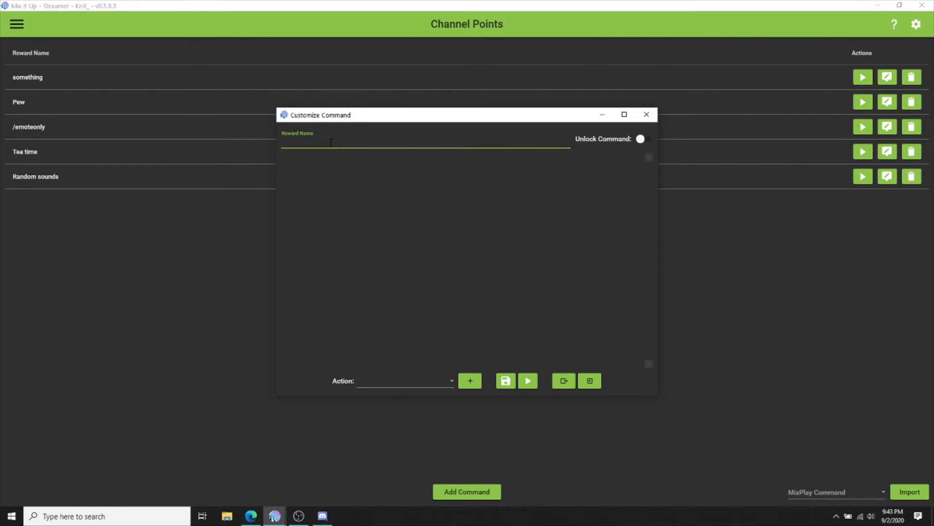
type("scare me")
left_click(641, 140)
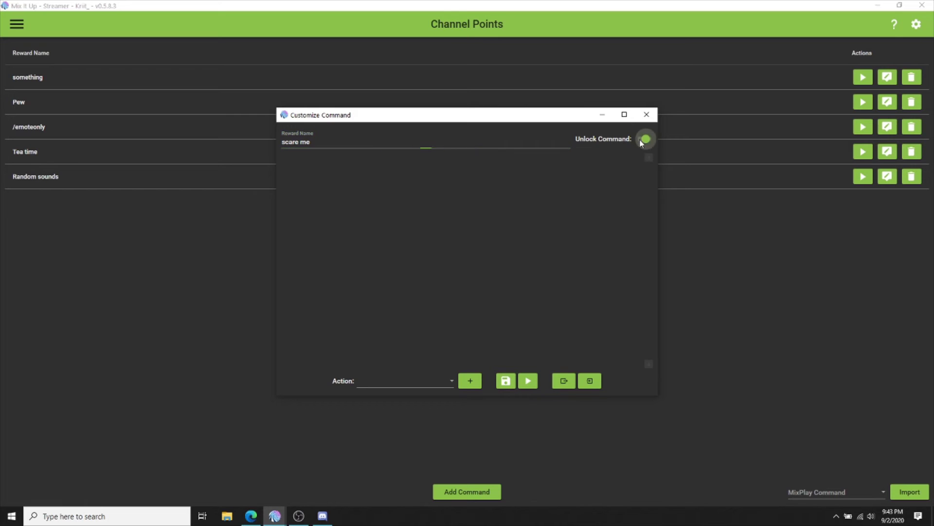
Add a Command action to the "scare me" command.
left_click(375, 384)
scroll(400, 296, "down", 1)
scroll(388, 267, "up", 1)
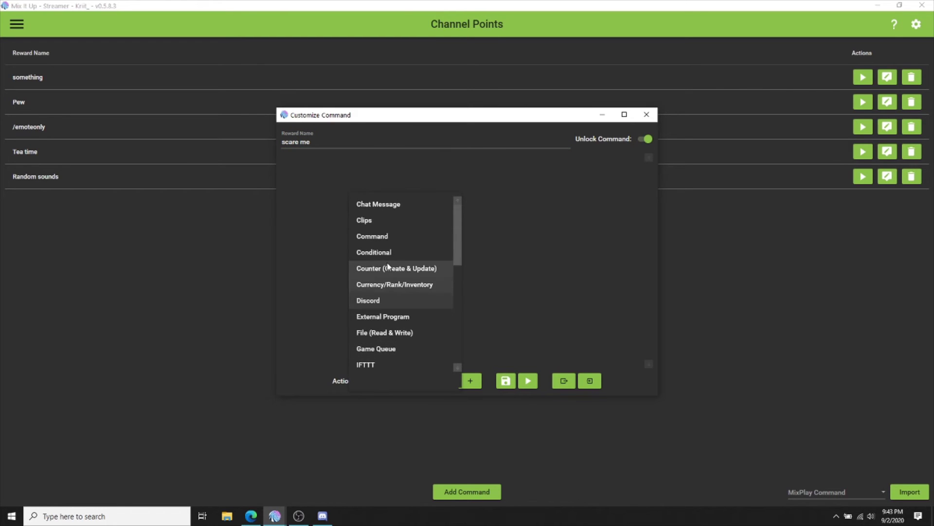
left_click(379, 237)
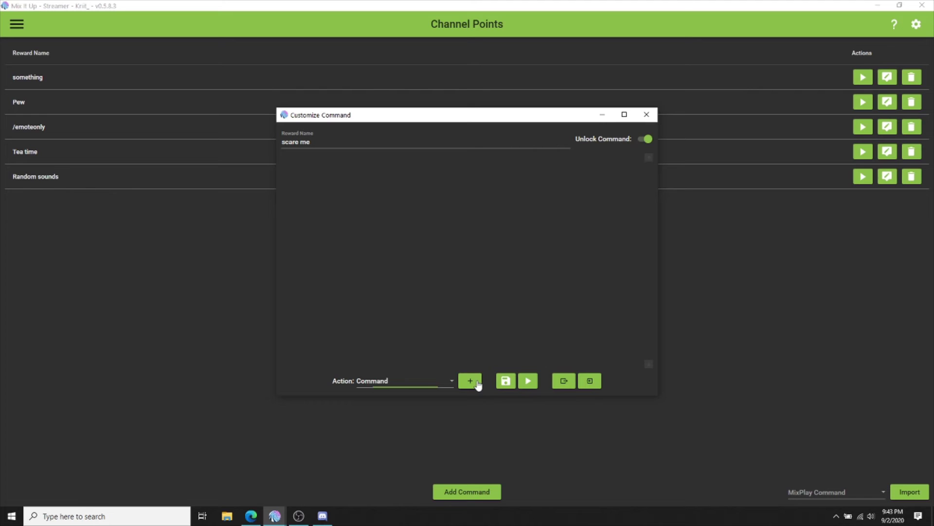
left_click(470, 381)
Set the action to Run Command with type Action Group and command "Scary sound", and save the "scare me" command.
left_click(343, 206)
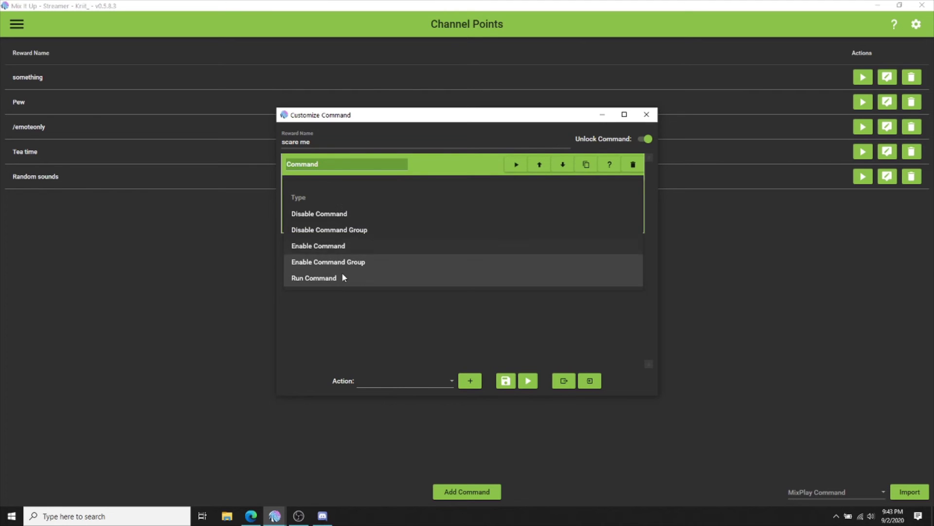
left_click(343, 275)
left_click(348, 226)
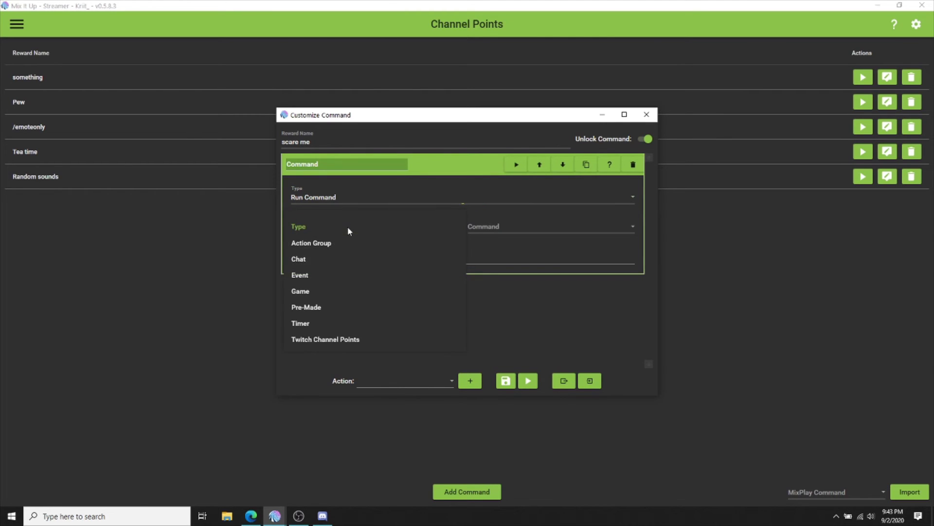
left_click(332, 241)
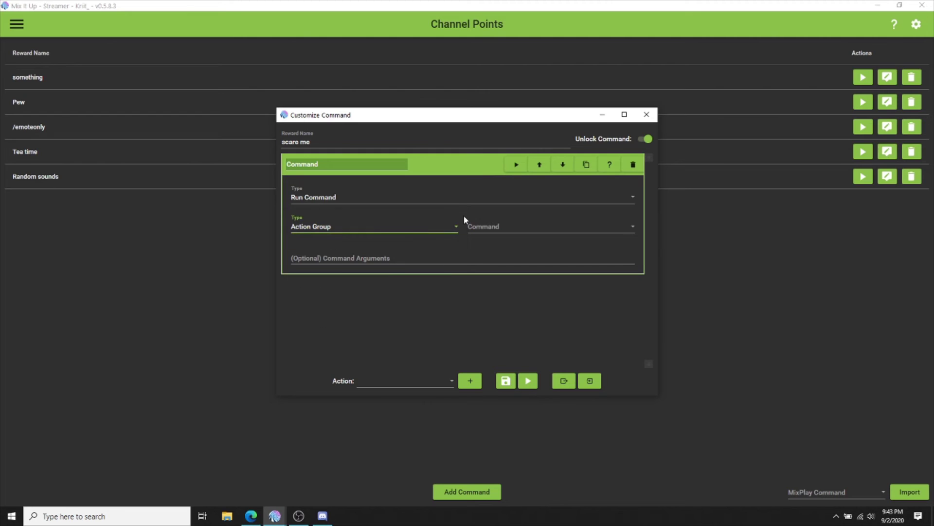
left_click(543, 225)
scroll(539, 304, "down", 3)
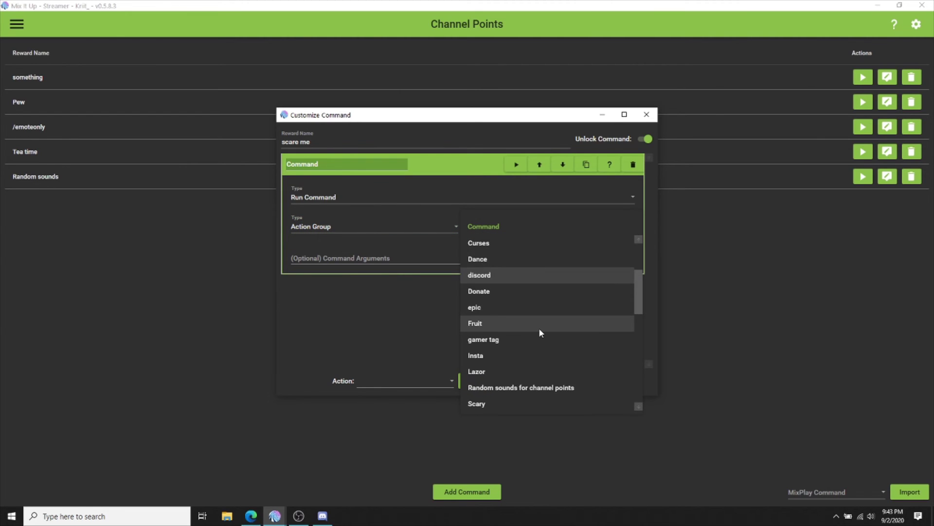
left_click(510, 370)
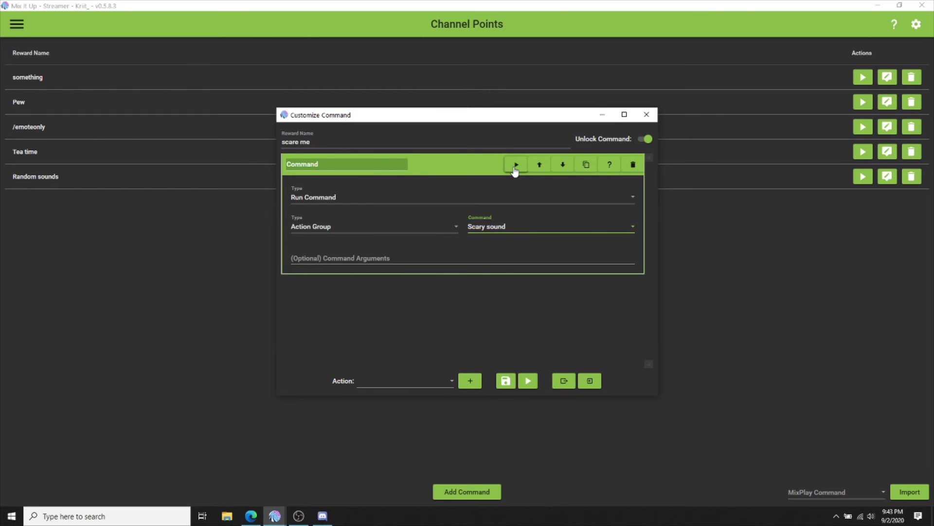
left_click(505, 382)
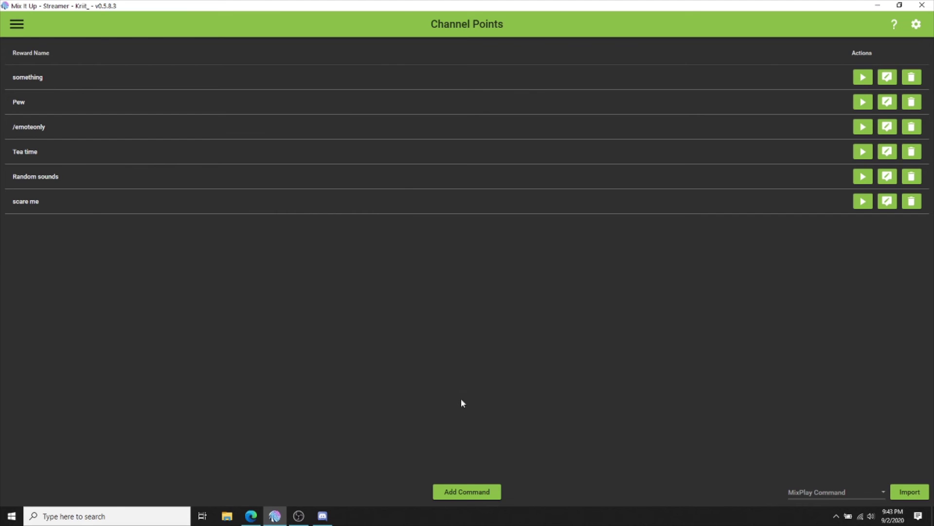
Switch to Discord to view the free-streaming-stuff channel with the shared scary sounds folder.
left_click(323, 517)
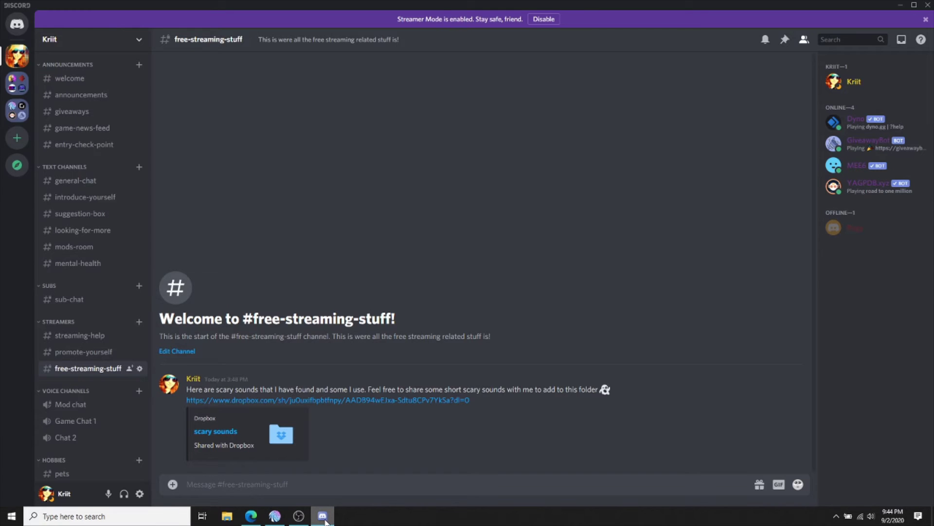